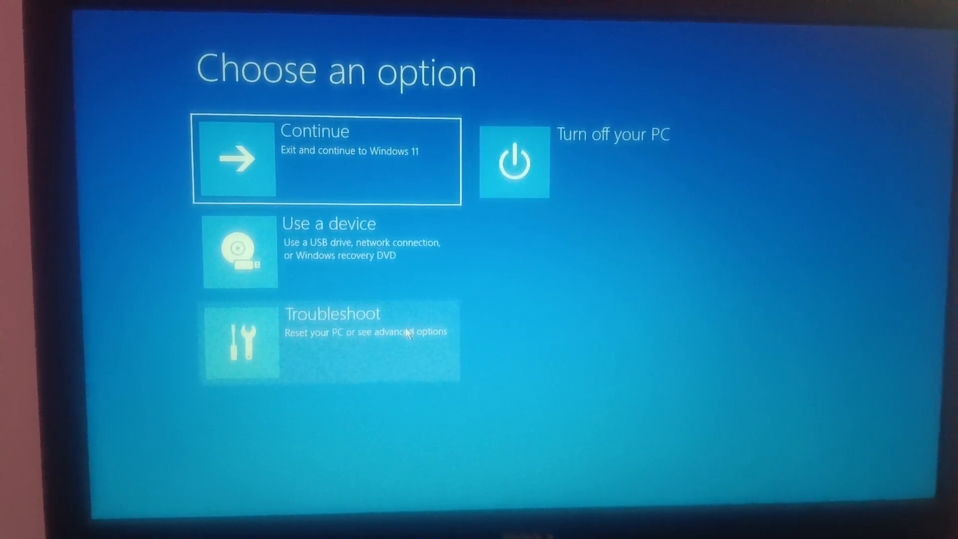
Step: Navigate Troubleshoot > Advanced options > Startup Settings in the recovery environment
left_click(389, 337)
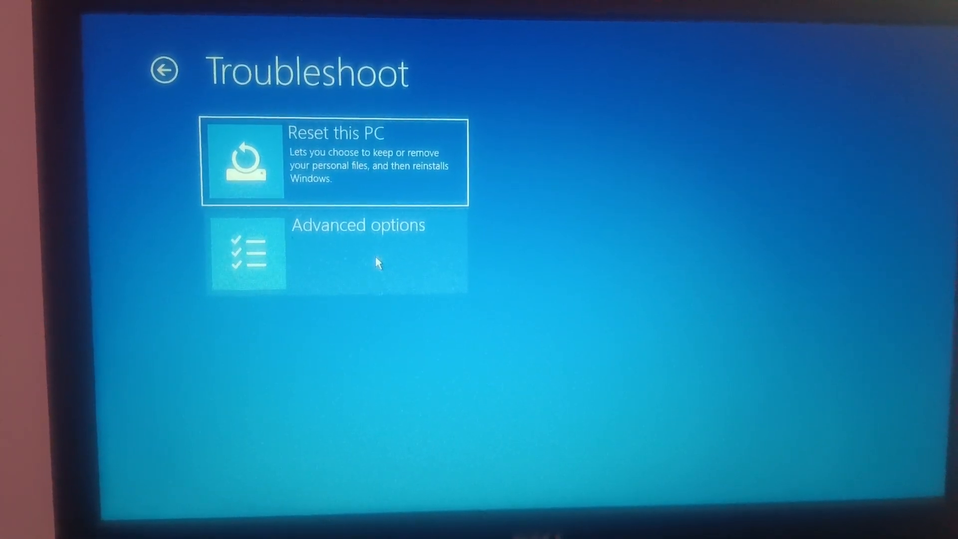
left_click(377, 257)
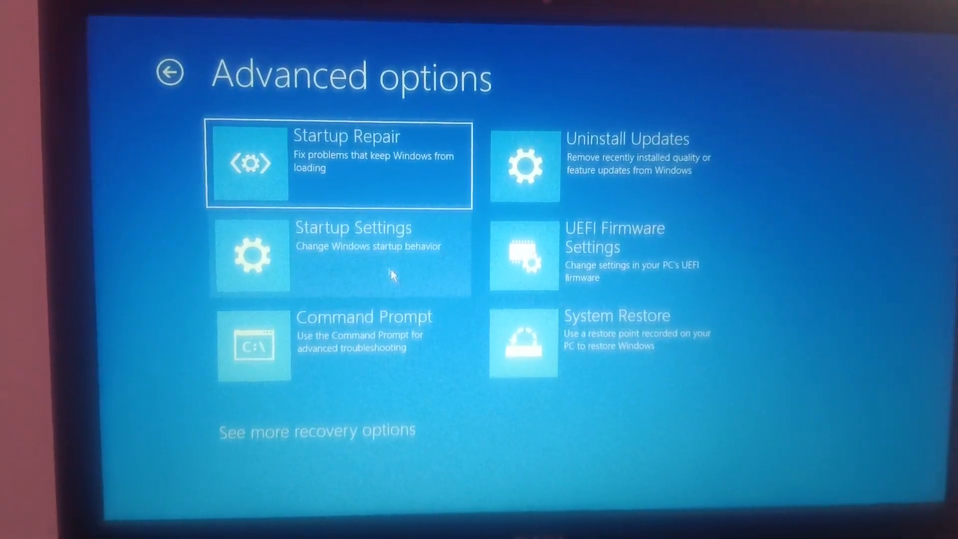
left_click(397, 270)
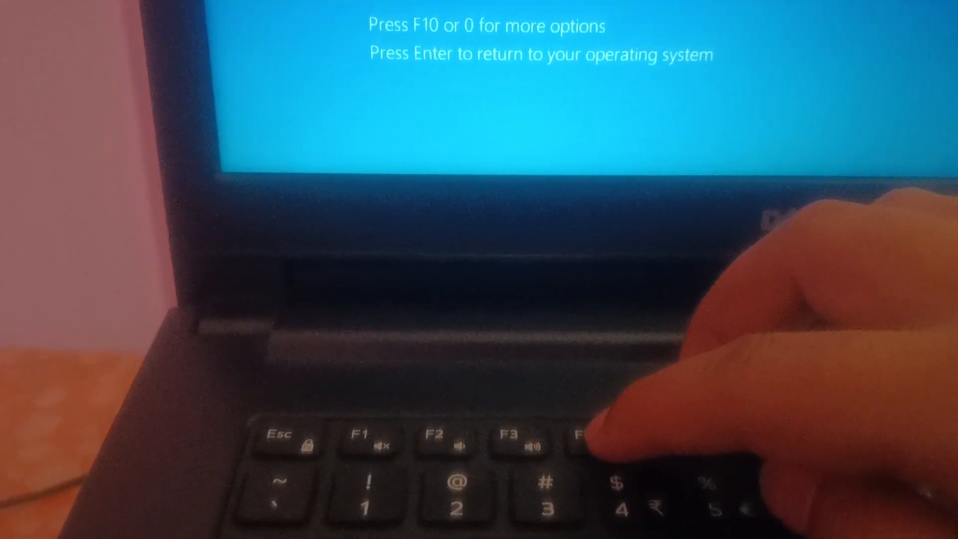
Step: Choose the Safe Mode startup option with the function key so Windows reboots into it
key("F5")
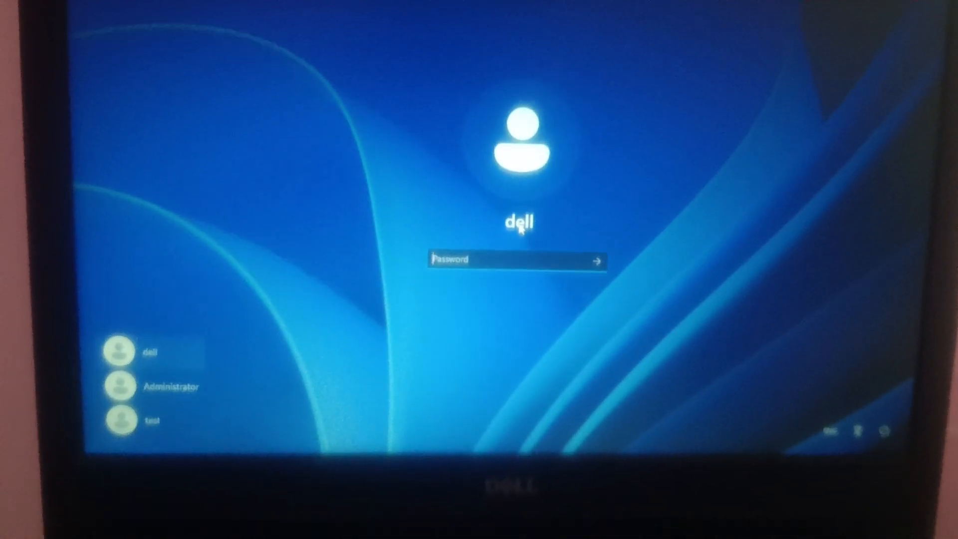
type("••••••••")
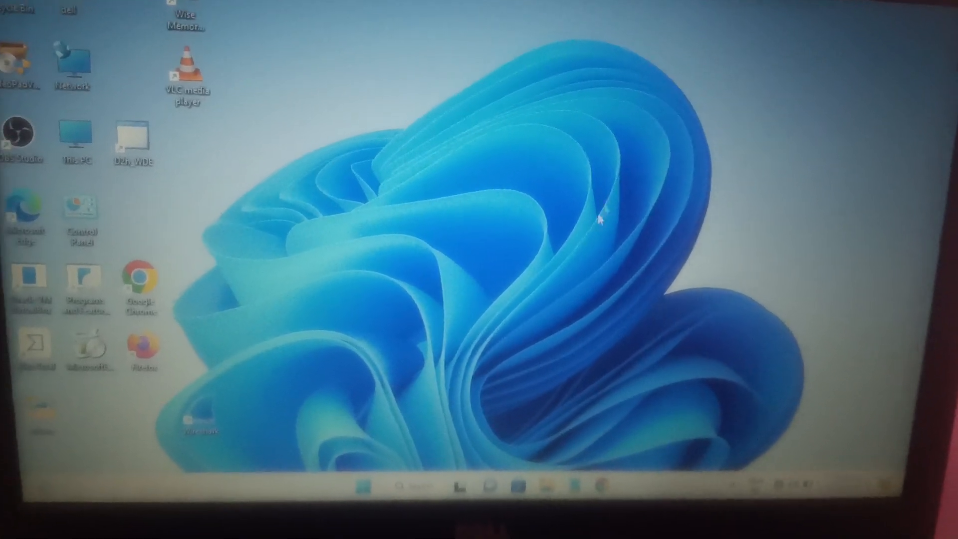
Step: Launch Settings from Start and go to the System category
key("super")
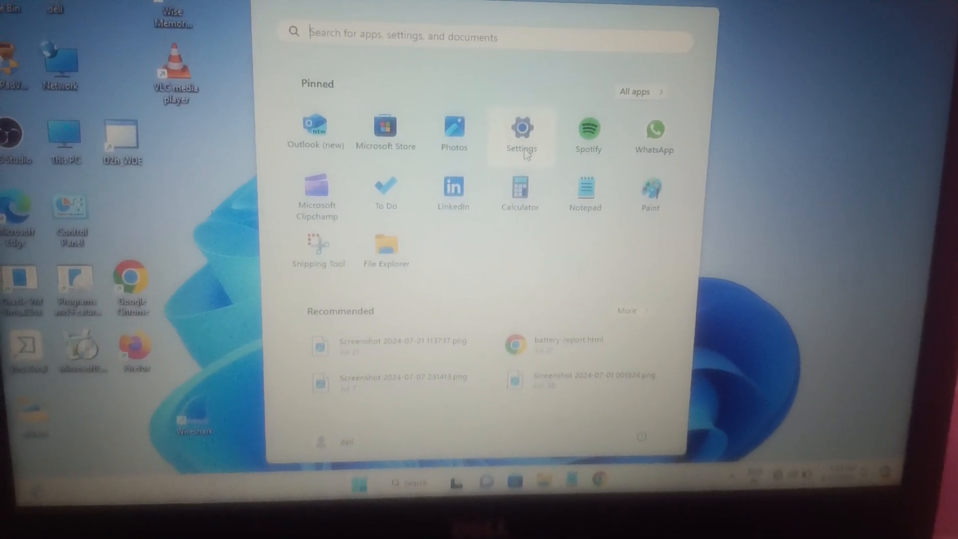
left_click(513, 127)
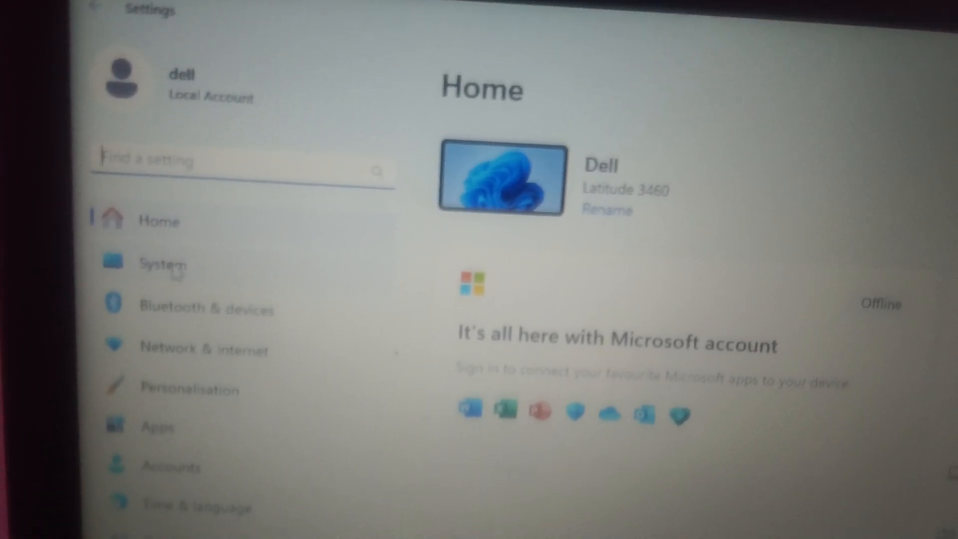
left_click(166, 292)
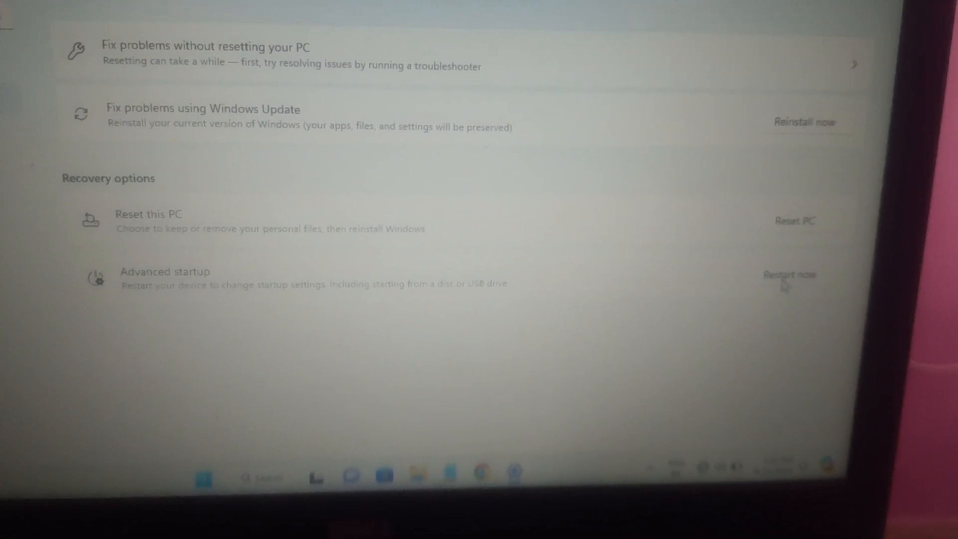
Step: Use Recovery's Advanced startup Restart now and confirm the reboot
left_click(787, 276)
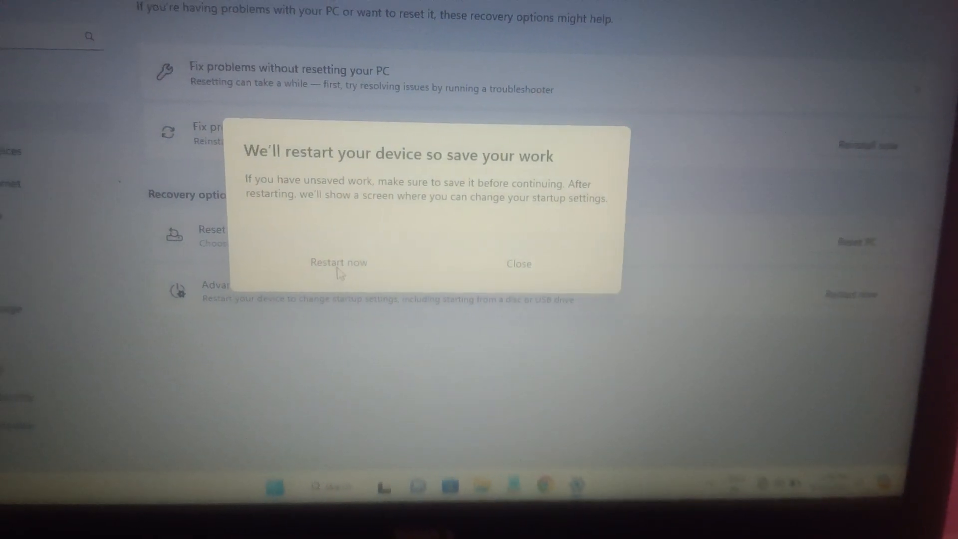
left_click(338, 264)
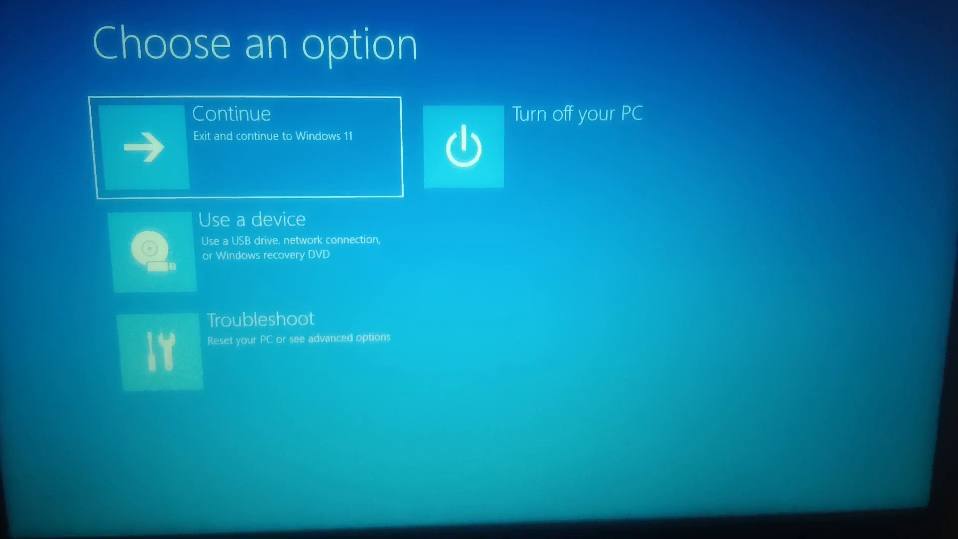
Step: Navigate Troubleshoot > Advanced options > Startup Settings to review the options
left_click(293, 331)
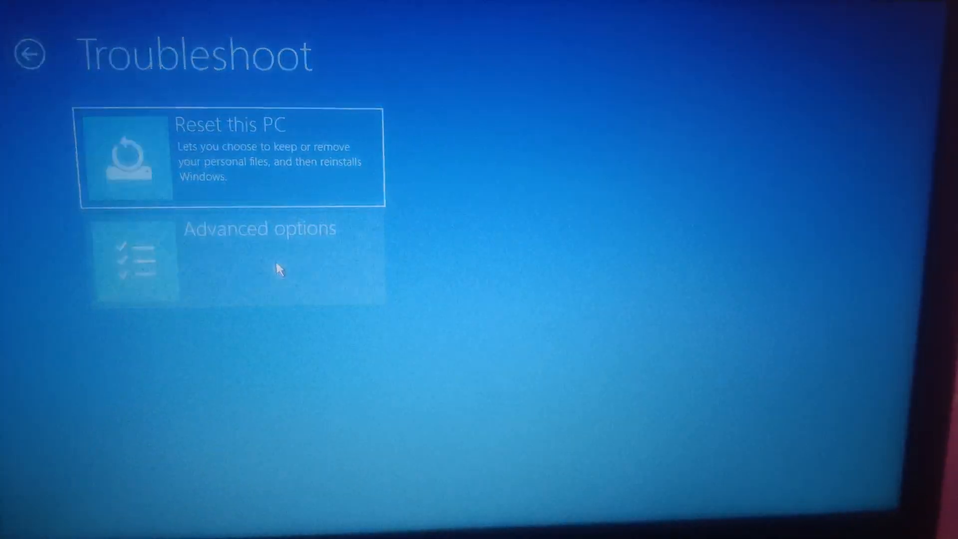
left_click(276, 259)
left_click(247, 266)
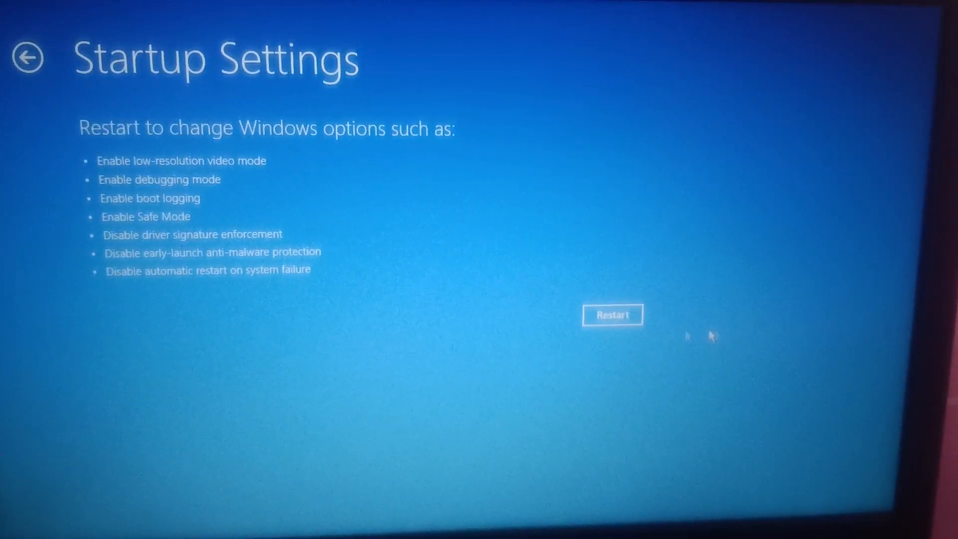
Step: Back out to the troubleshooting screen and reopen the advanced recovery options
left_click(20, 61)
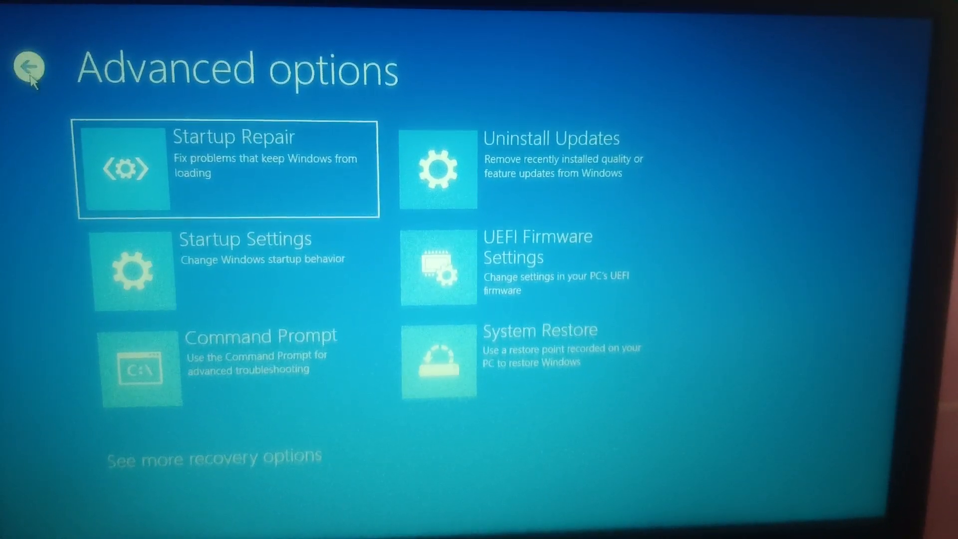
left_click(31, 75)
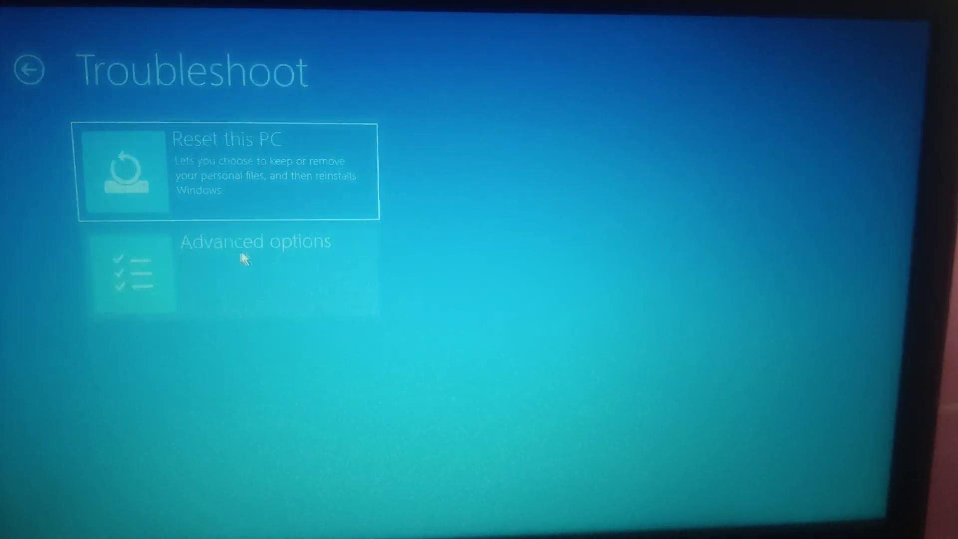
left_click(247, 247)
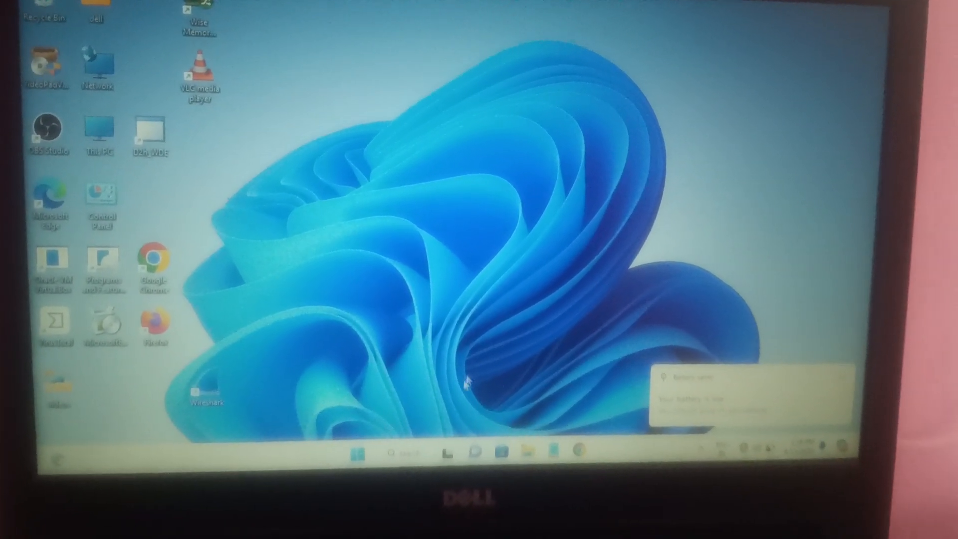
Step: Run msconfig from the Start button's Run prompt to launch System Configuration
right_click(346, 468)
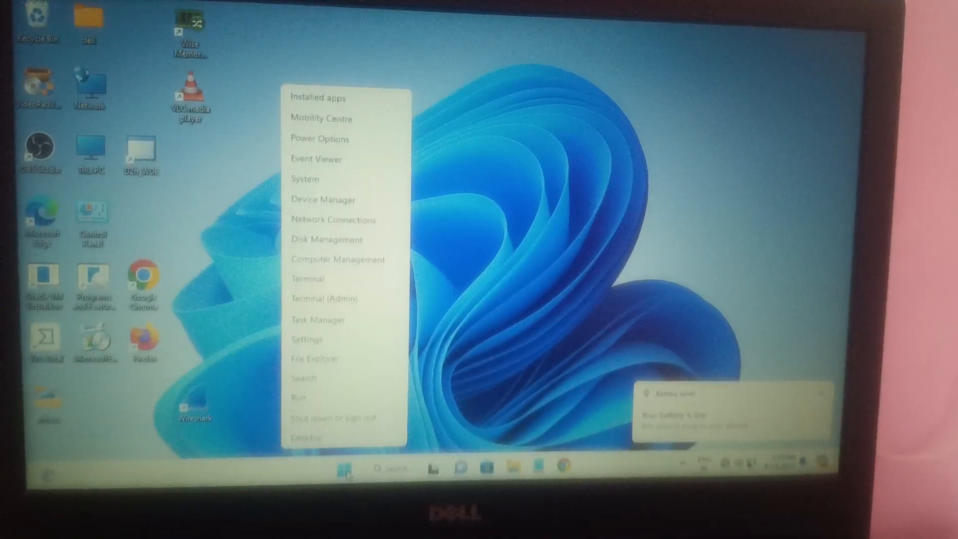
left_click(325, 404)
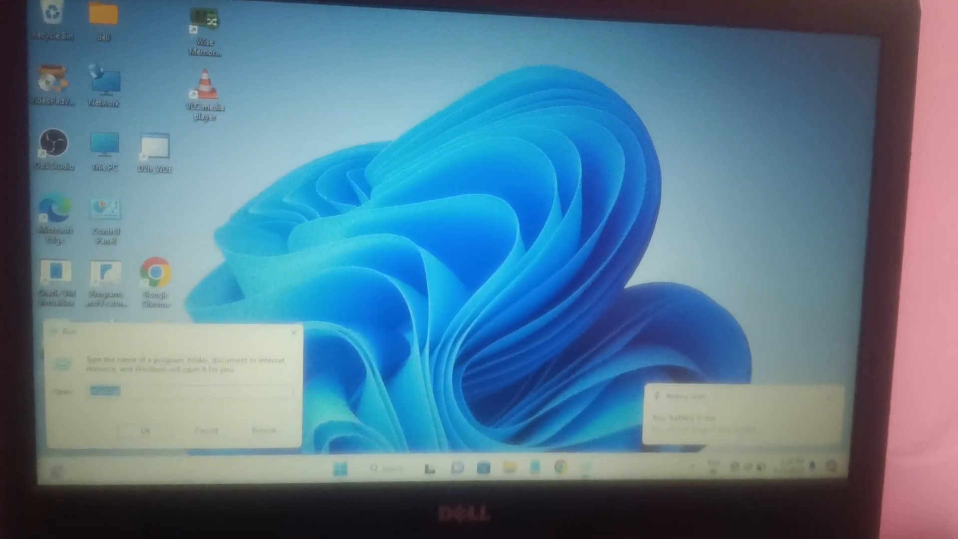
left_click_drag(224, 332, 456, 187)
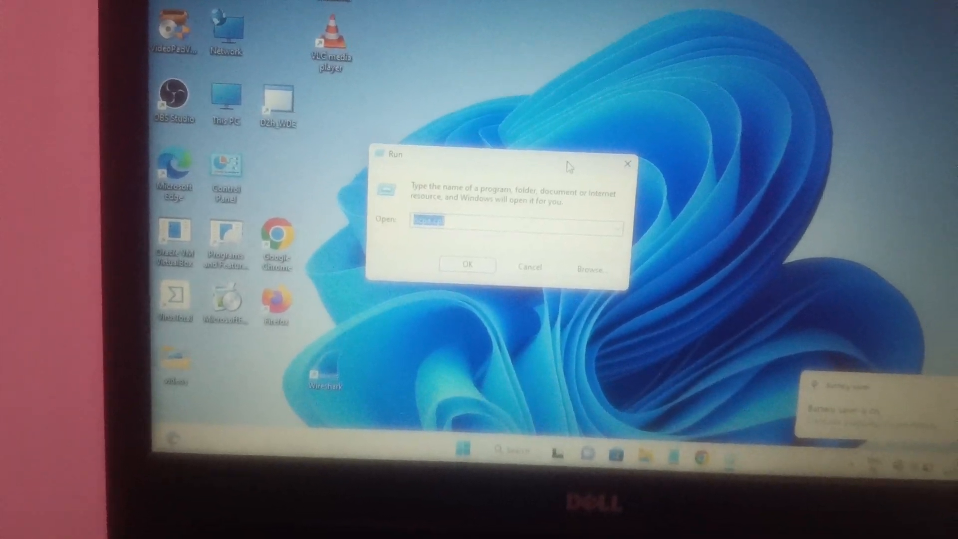
type("m")
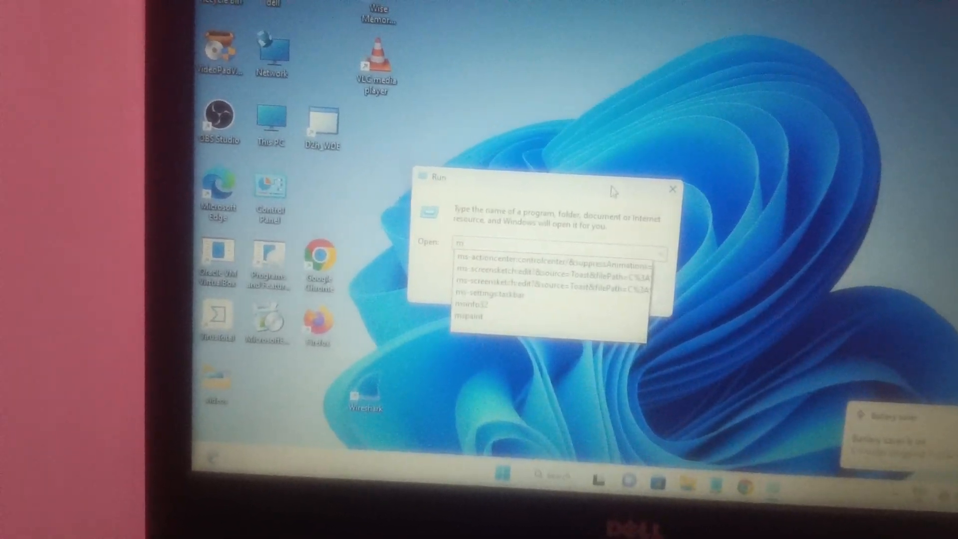
type("sc")
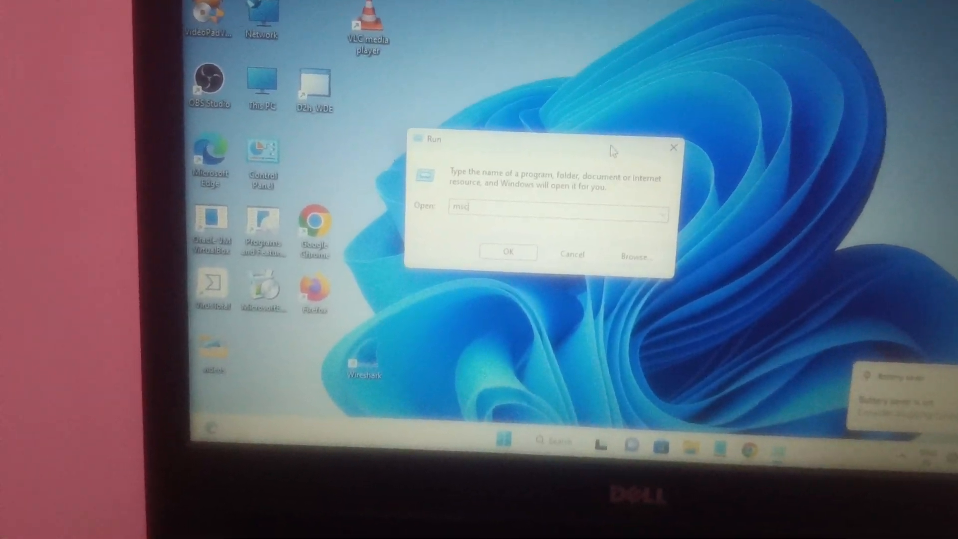
type("nfig")
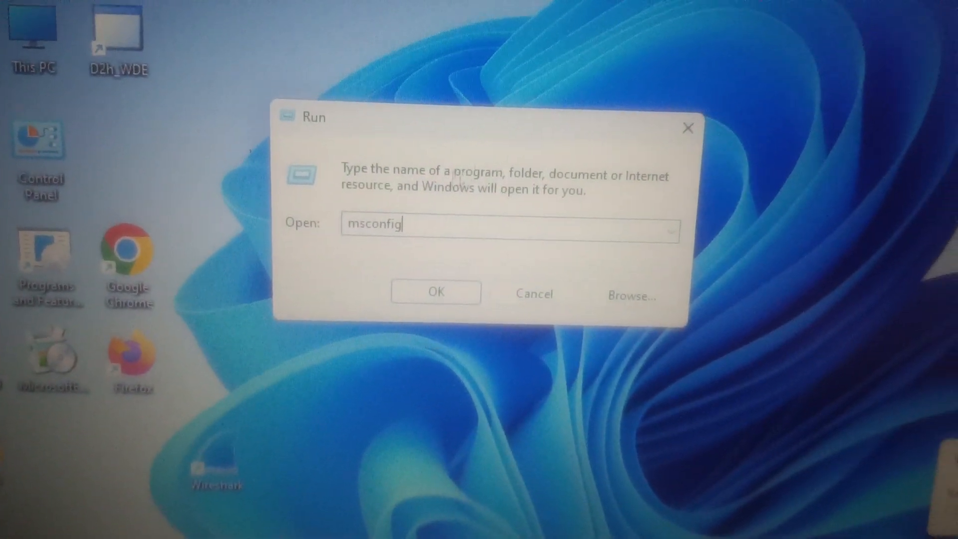
left_click(434, 301)
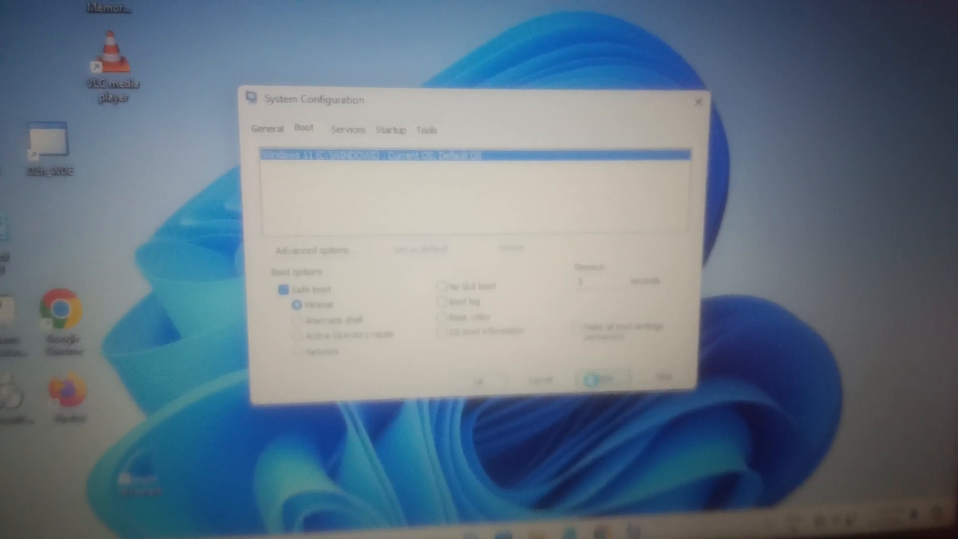
Step: Apply the Safe boot Minimal setting and restart the laptop
left_click(480, 385)
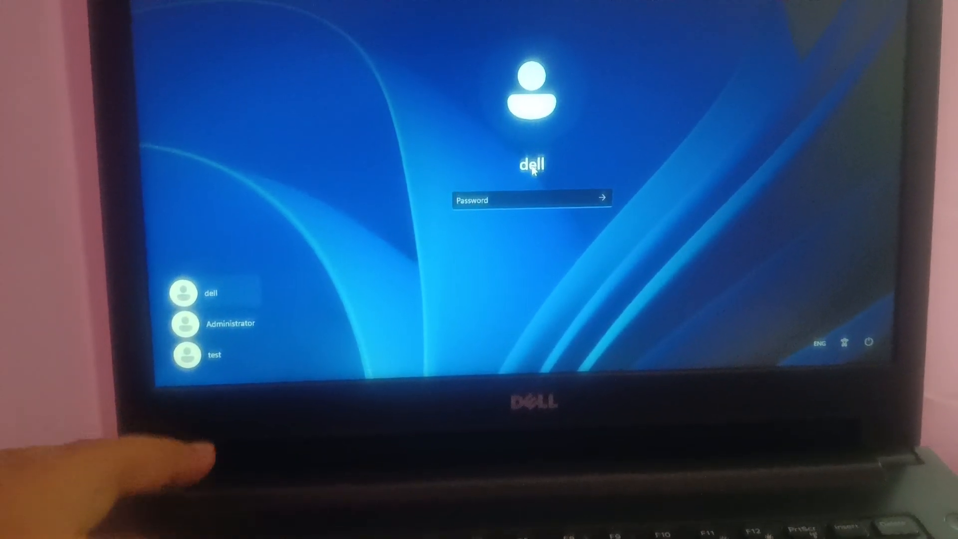
type("•••••••")
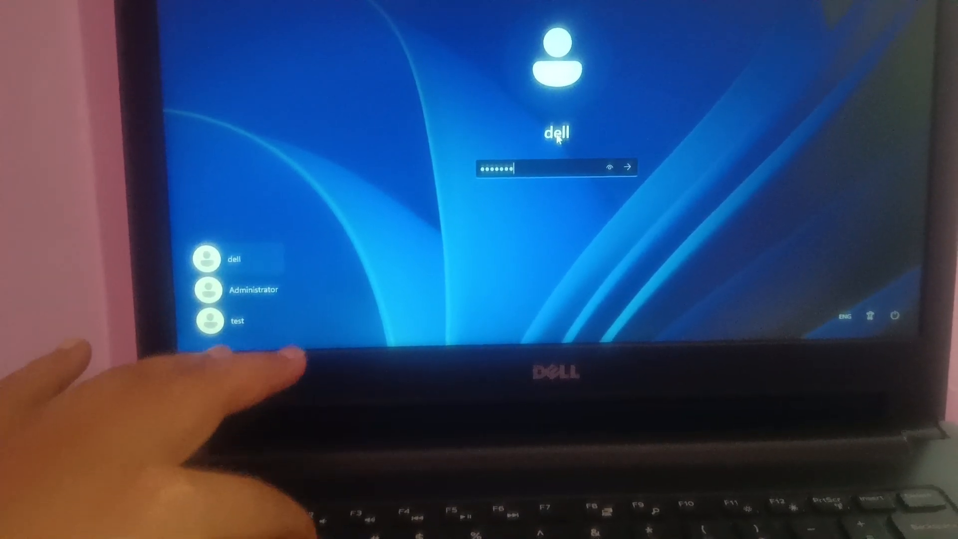
type("•")
Step: Submit the account password to sign in to Windows 11
key("Return")
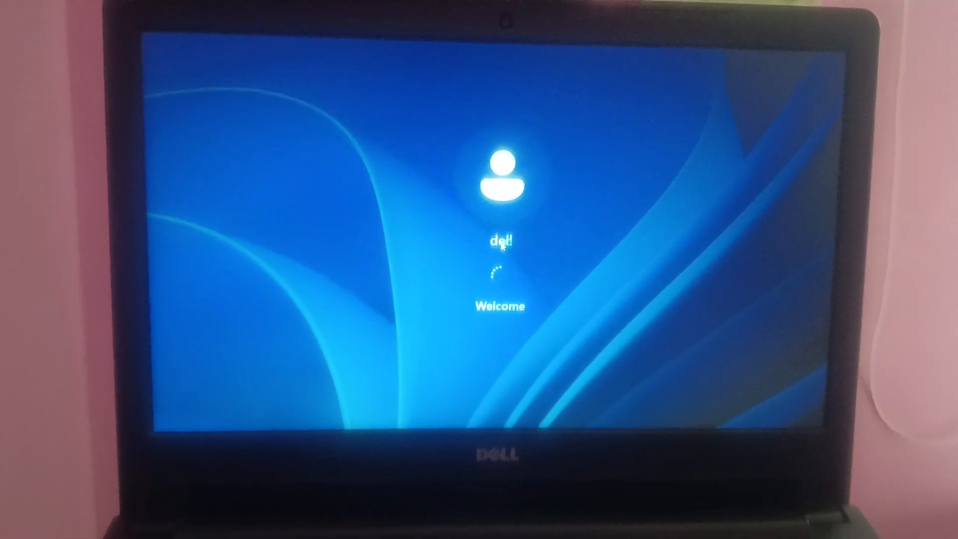